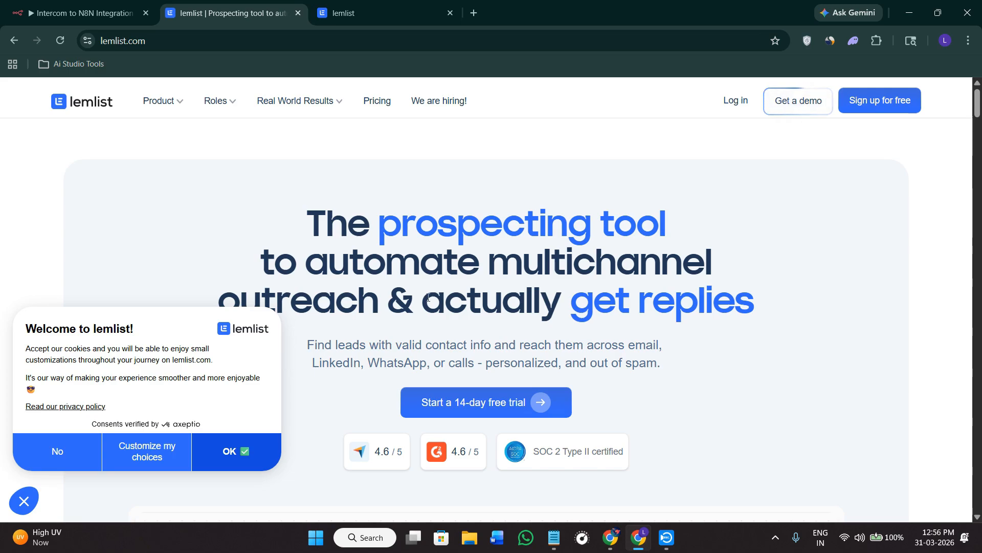
- Look over the lemlist homepage and the Intercom to N8N Integration workflow in n8n
scroll(344, 314, down, 4)
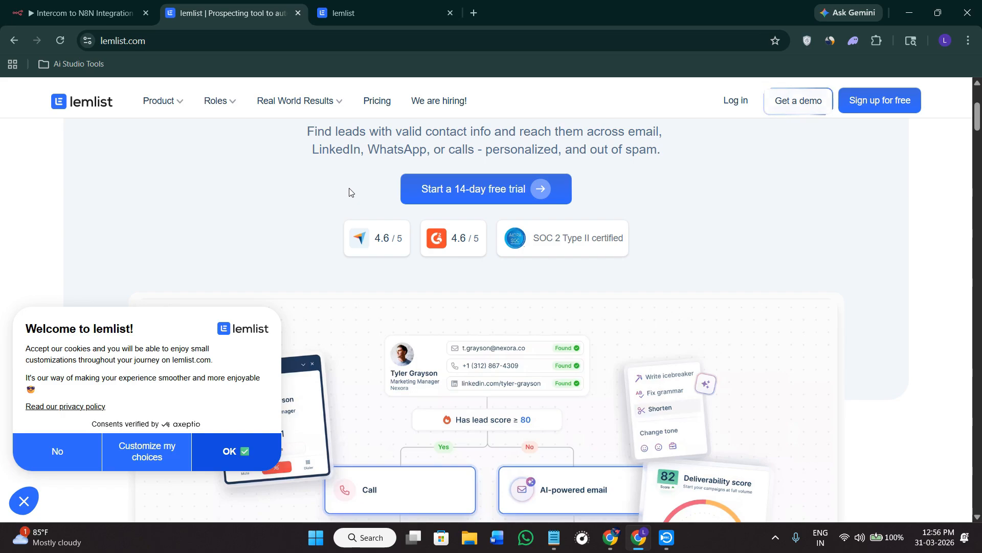
mouse_move(145, 105)
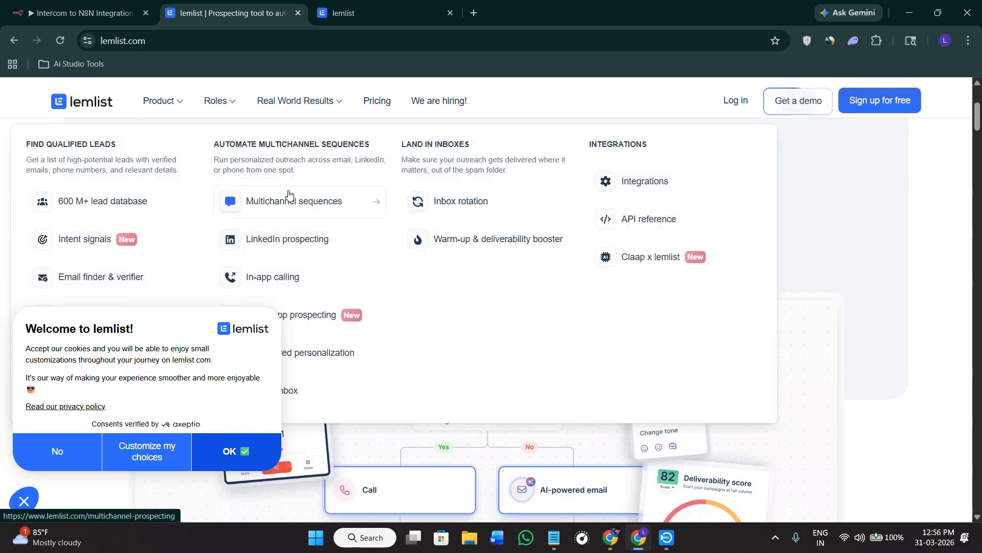
click(77, 11)
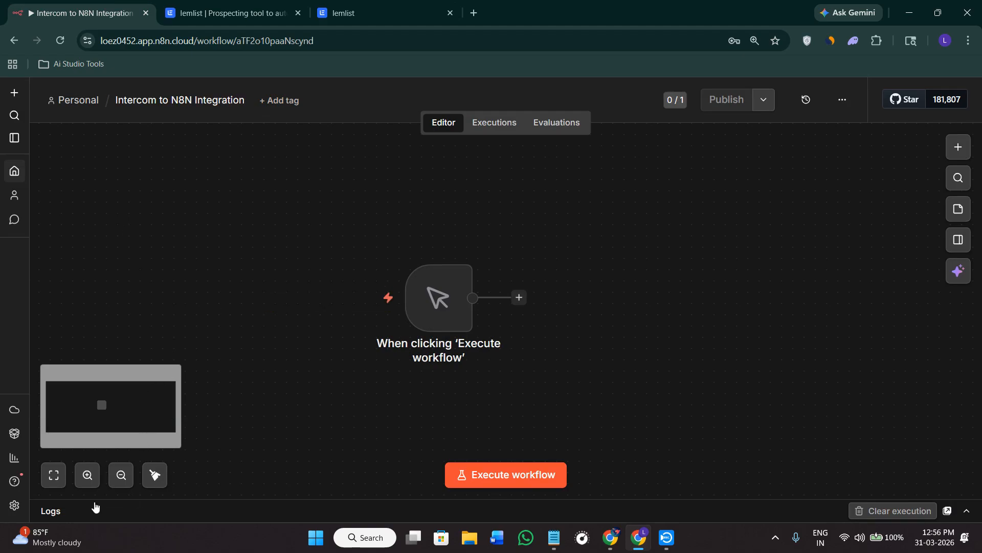
click(54, 475)
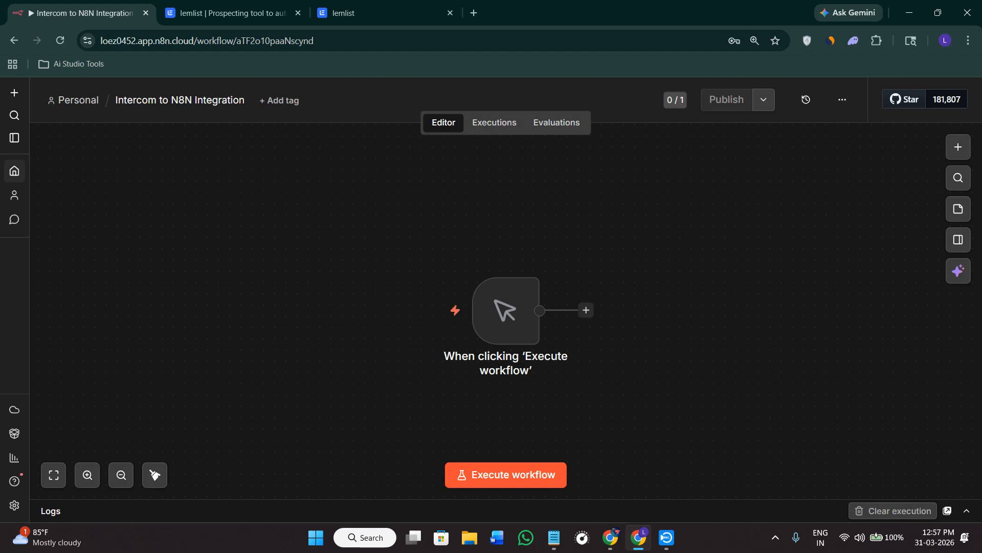
click(254, 10)
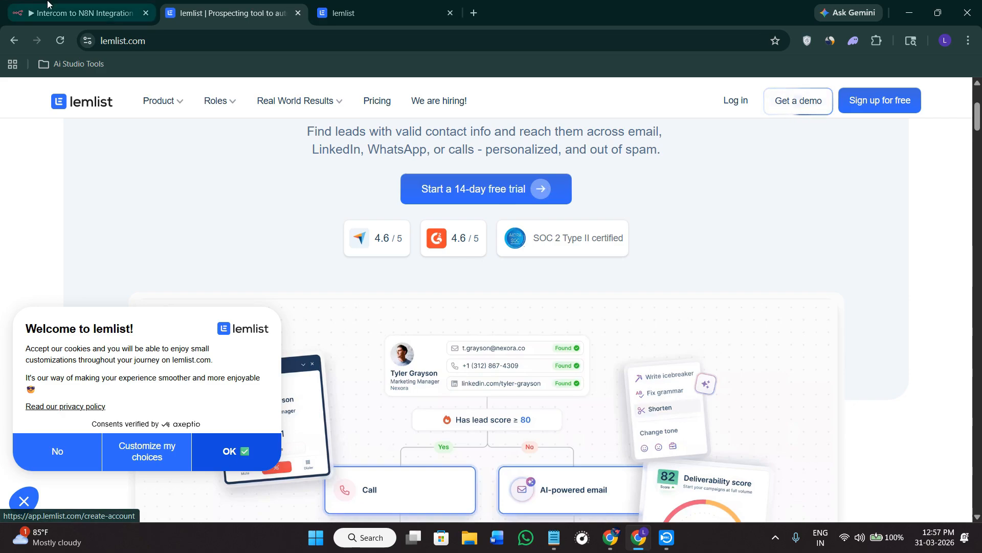
click(69, 6)
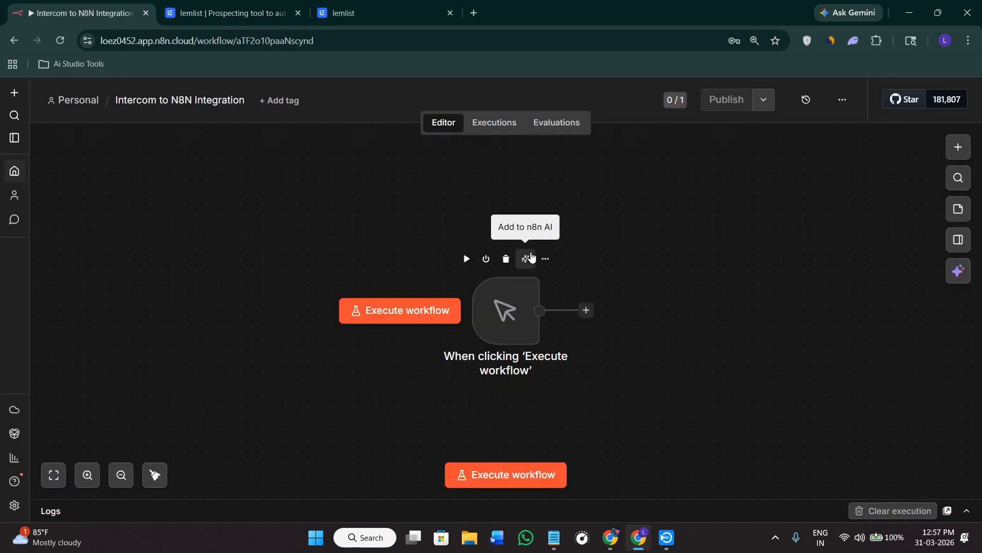
click(232, 13)
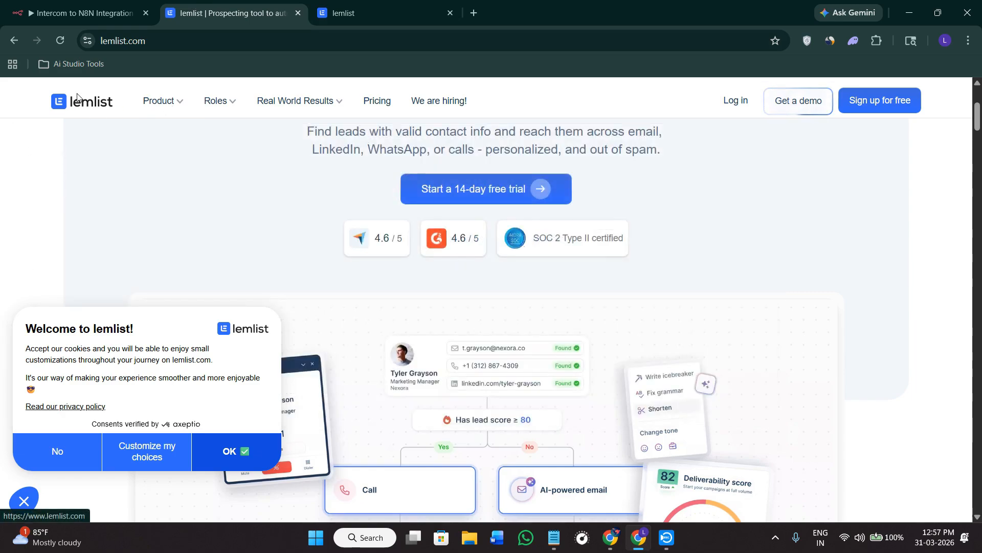
click(62, 4)
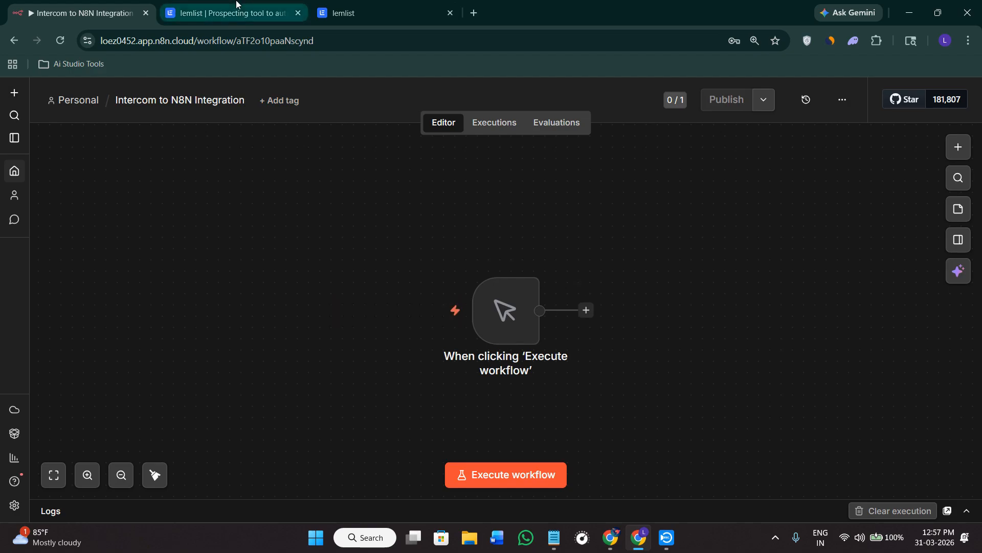
click(225, 13)
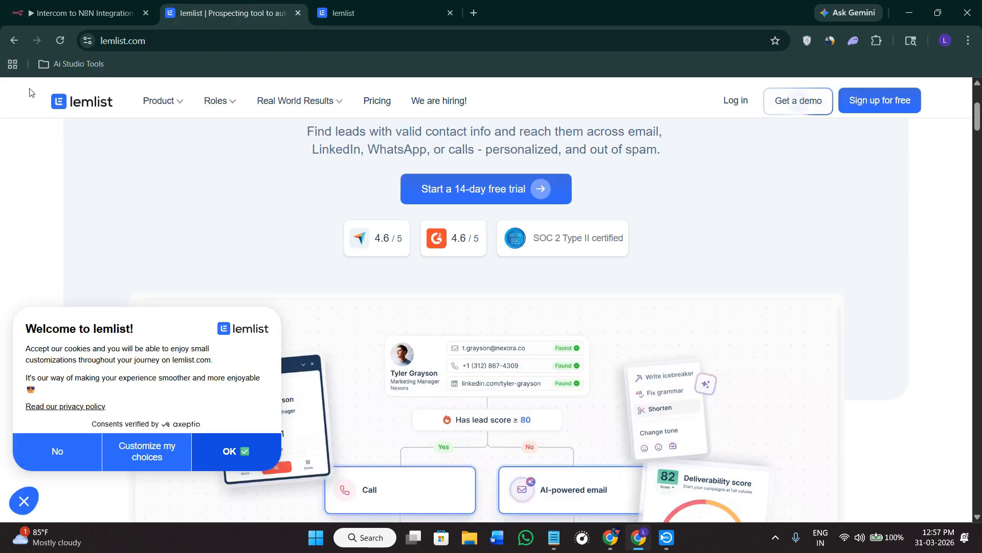
click(202, 40)
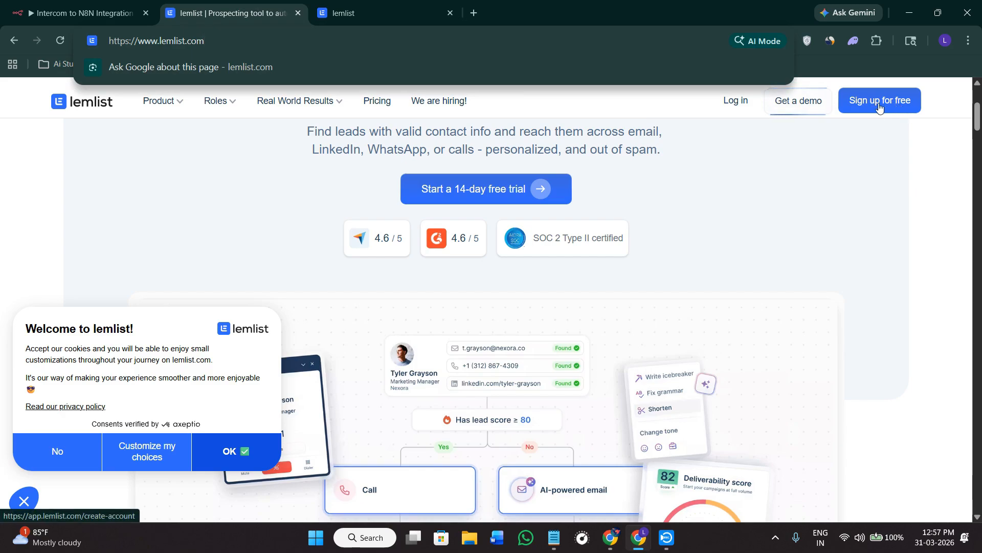
click(913, 248)
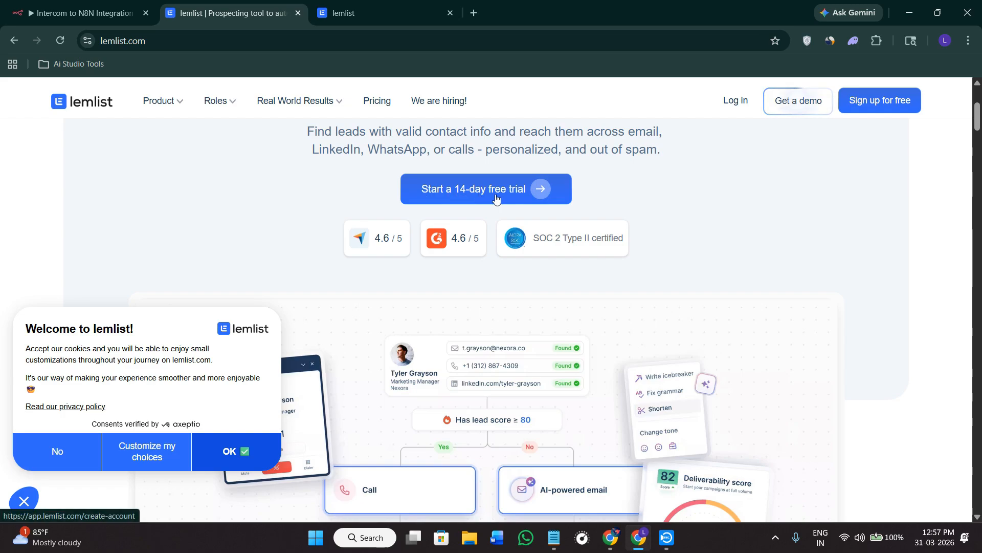
- Switch to the lemlist app and open the API & Webhooks section of the team's integration settings
click(402, 4)
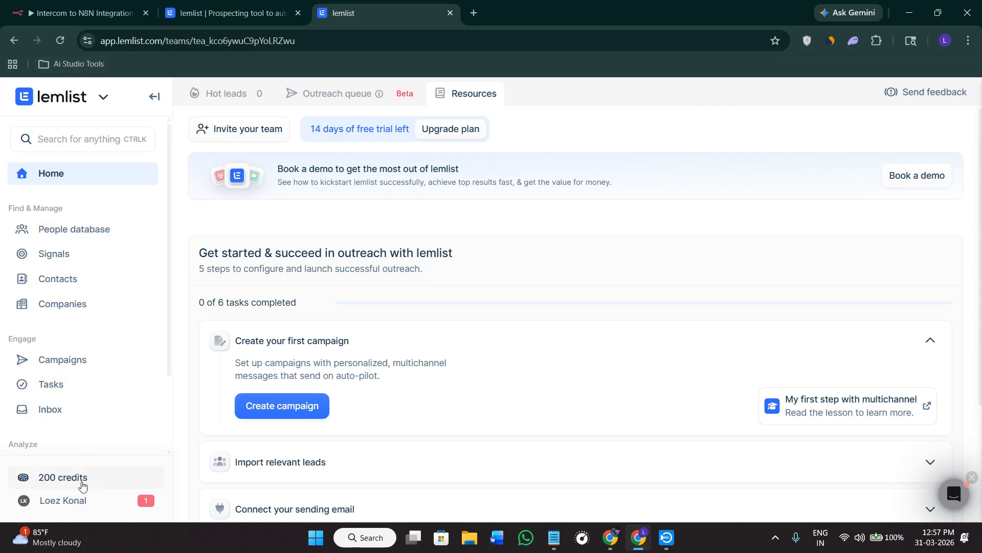
click(77, 506)
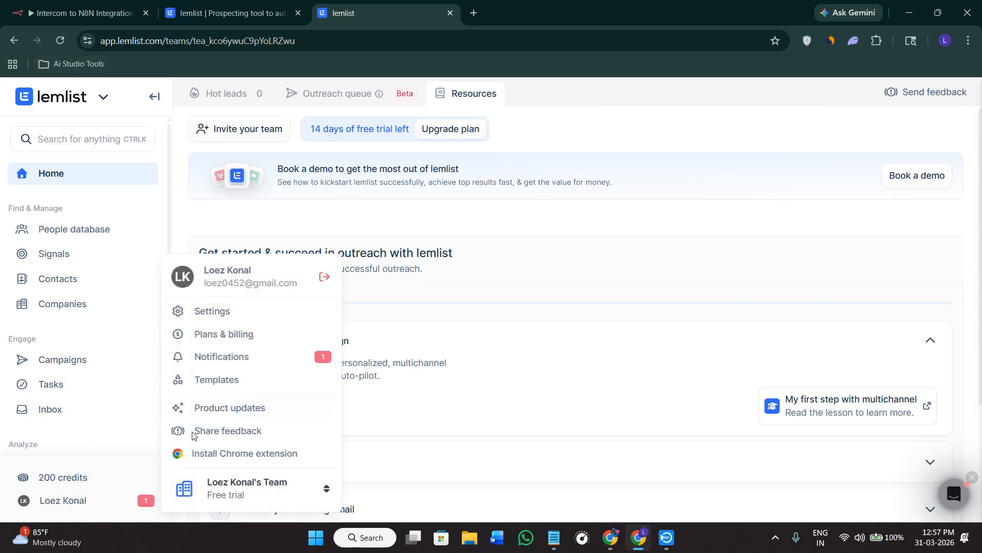
click(214, 312)
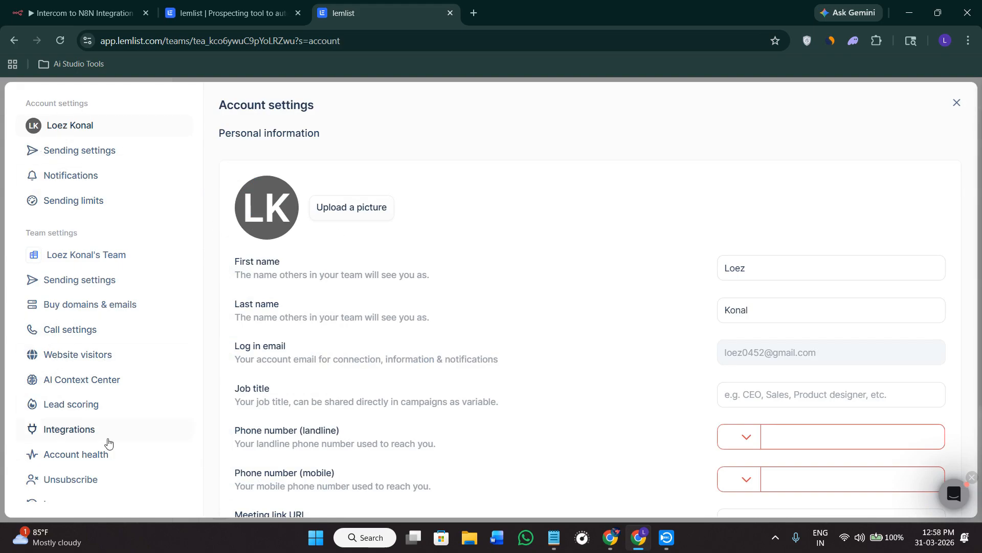
scroll(106, 441, down, 1)
click(72, 415)
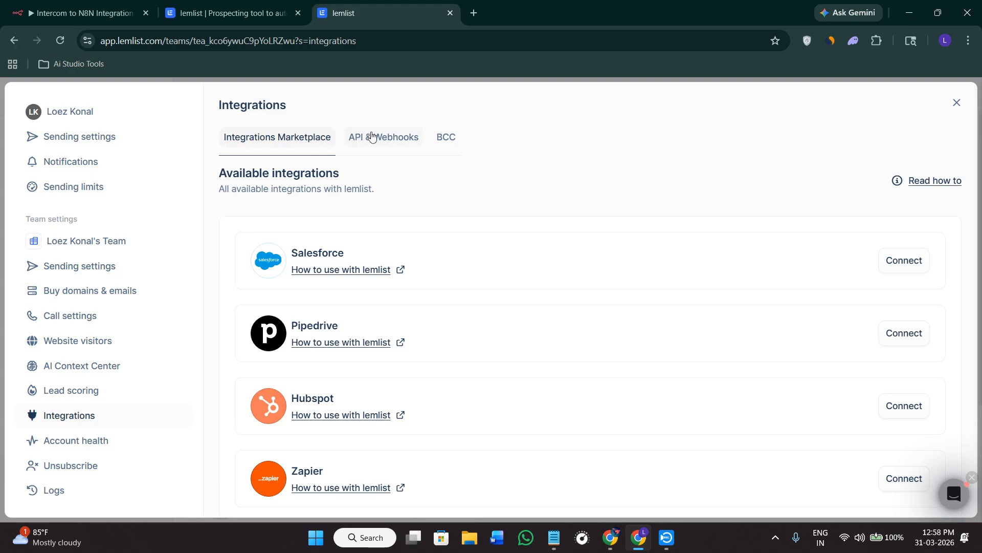
click(397, 140)
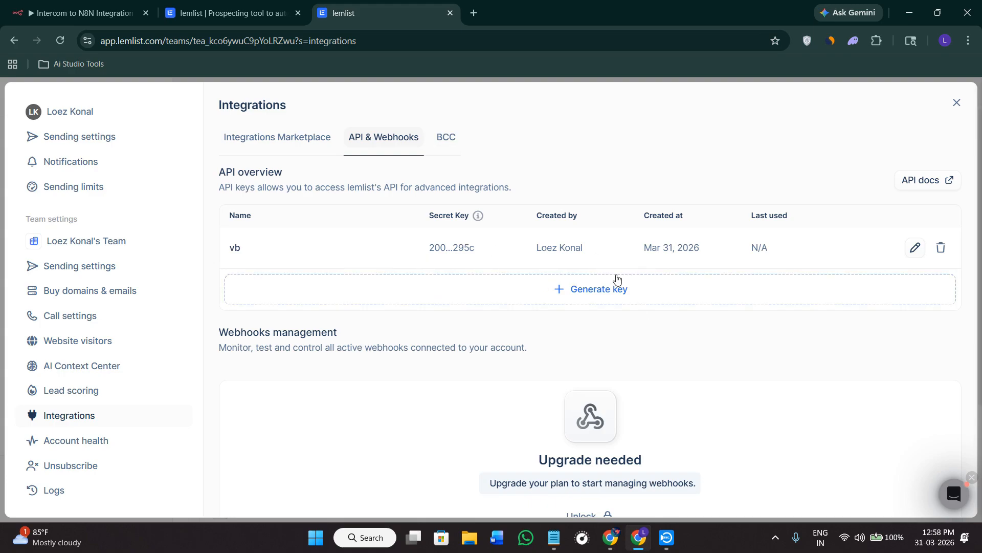
- Generate a new lemlist API key named bvb, copy it to the clipboard and finish the dialog
click(620, 292)
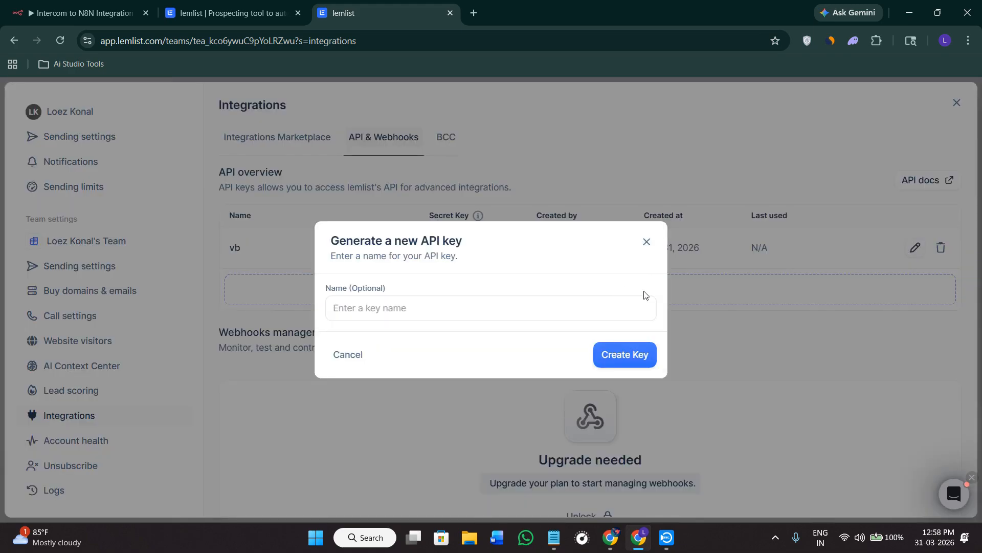
click(412, 308)
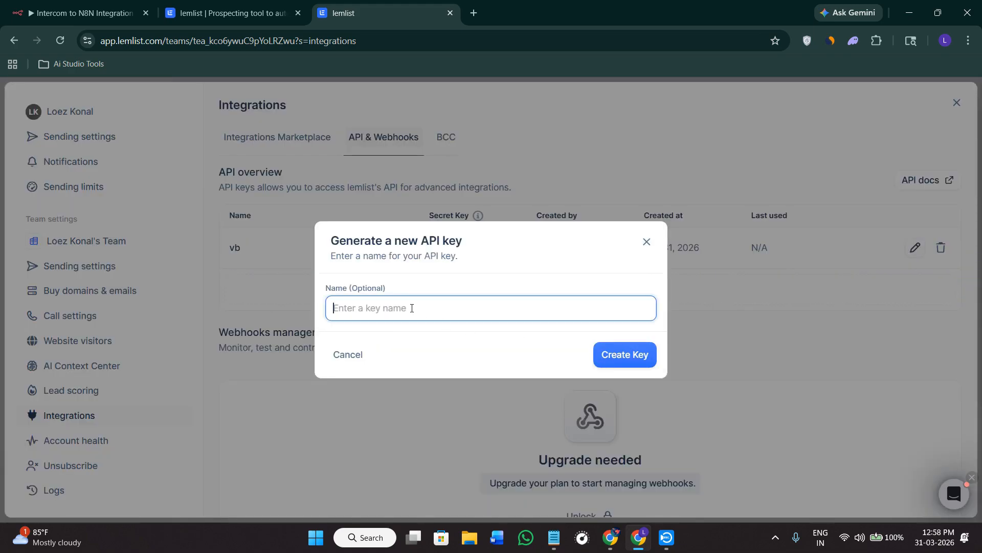
text(cvb)
click(630, 360)
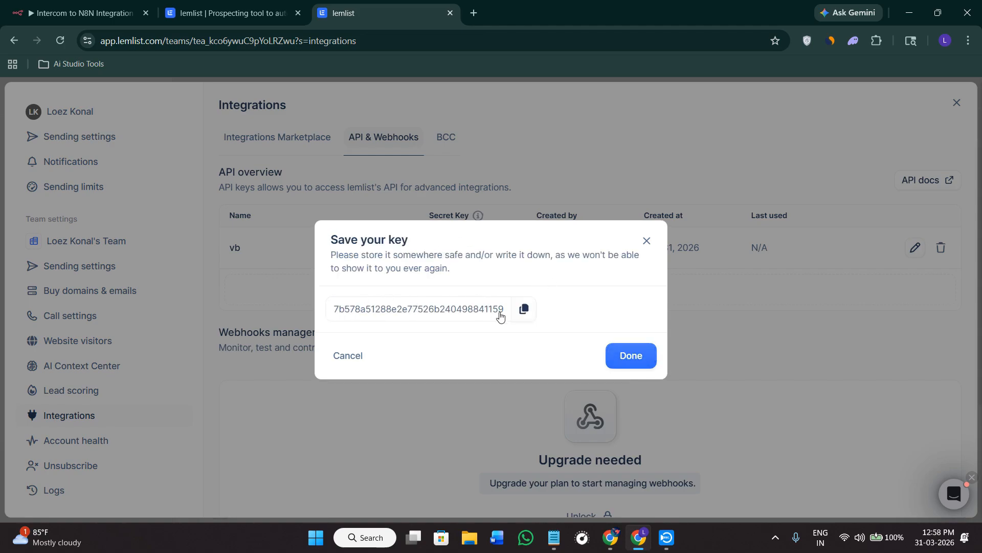
click(525, 310)
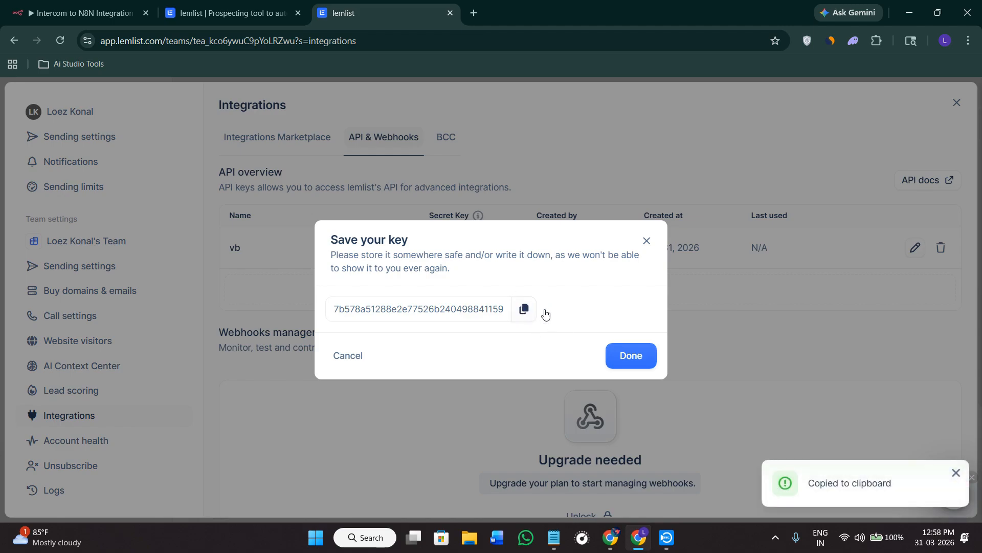
click(630, 365)
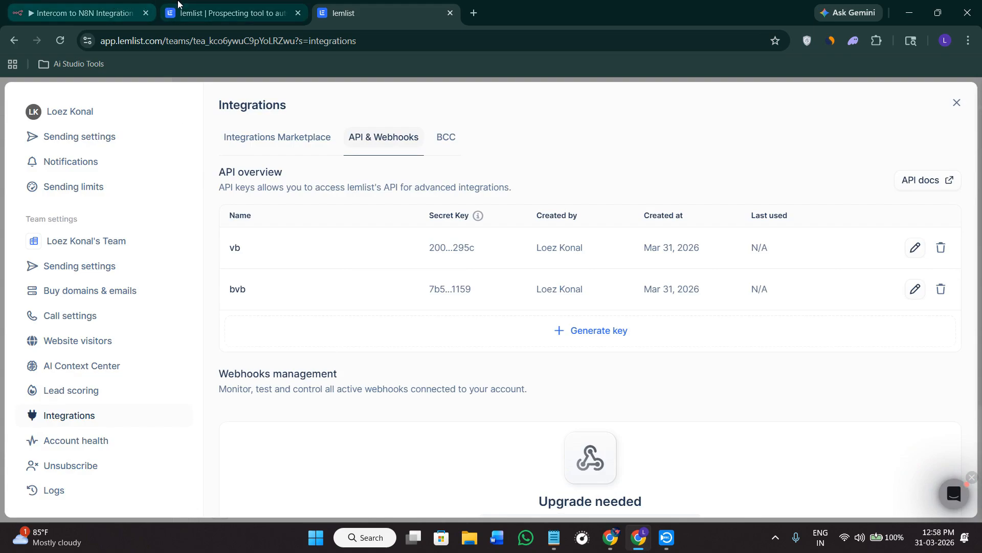
- Switch to the n8n workflow and search for lemlist as the node following the manual trigger, opening its list of actions
click(82, 13)
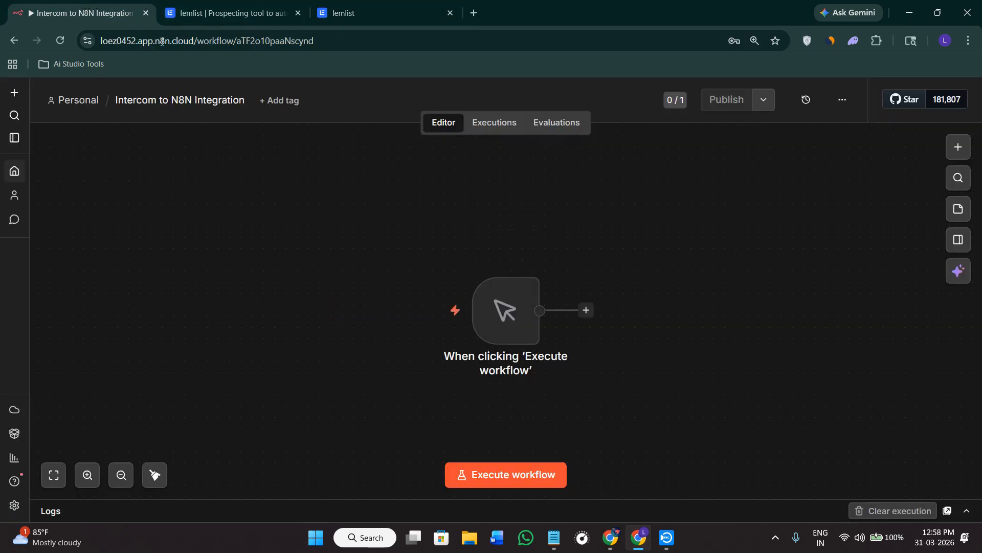
mouse_move(537, 283)
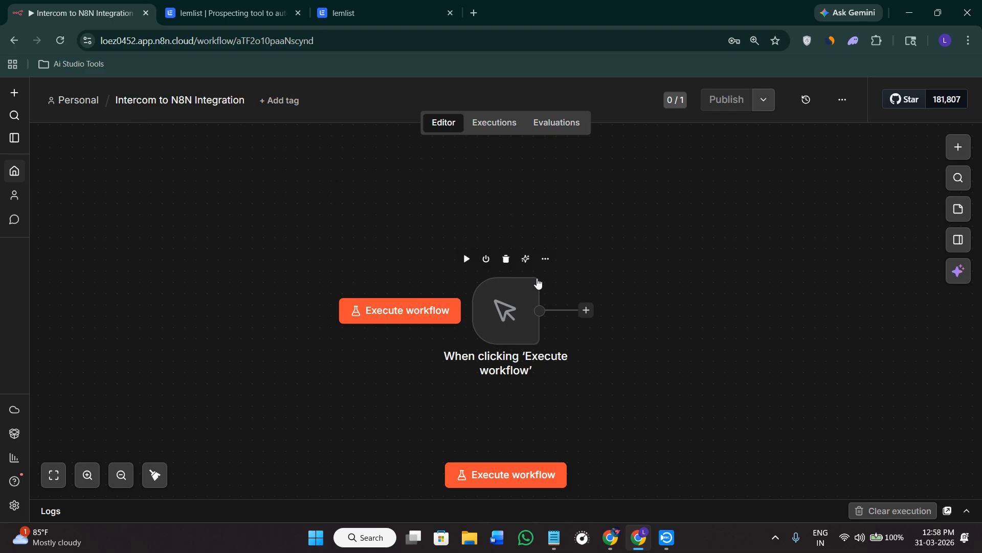
click(586, 310)
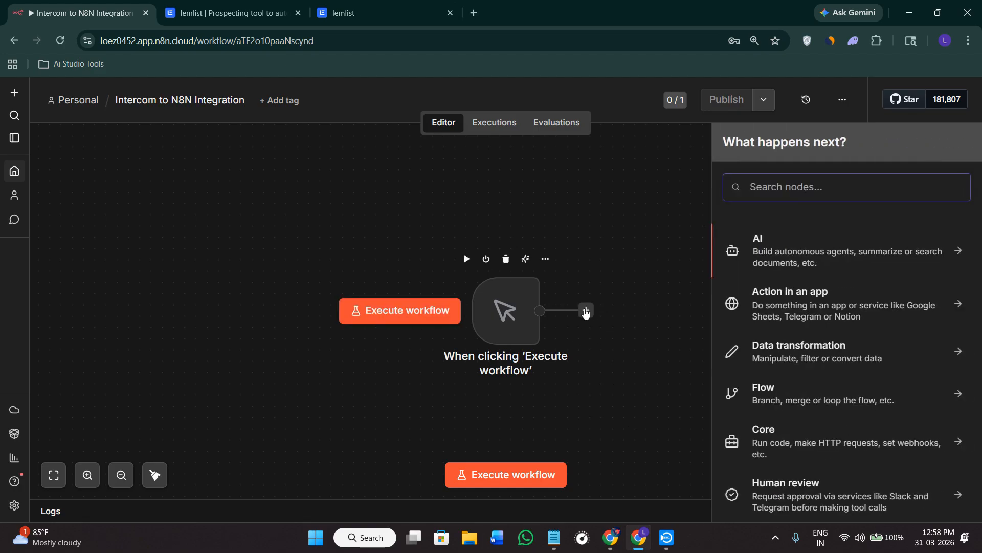
click(584, 186)
click(950, 153)
text(lemlist)
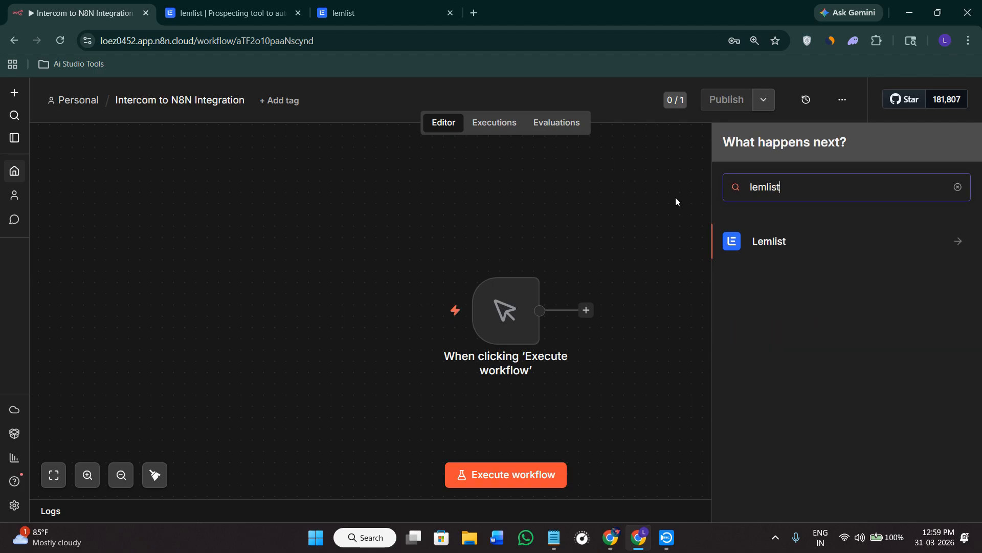
click(774, 251)
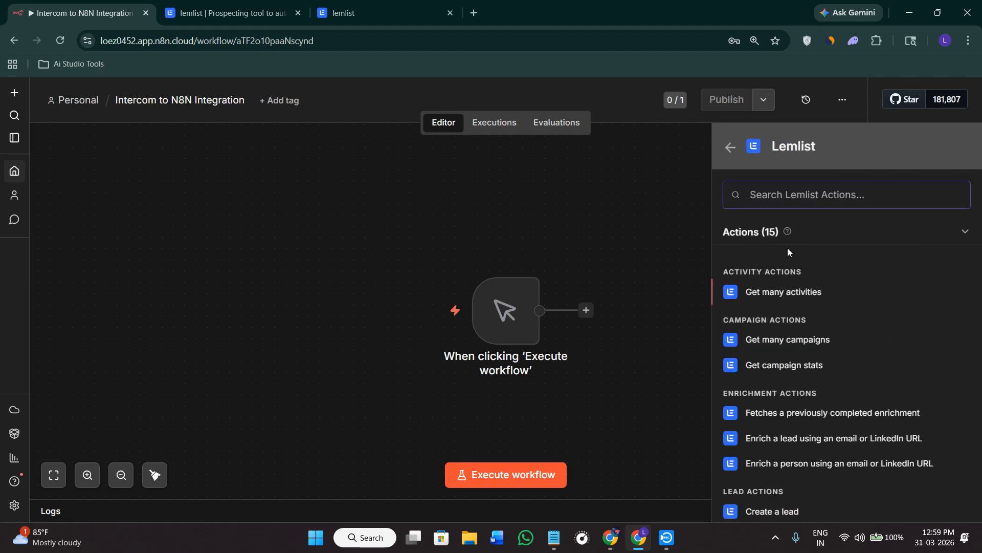
- Browse the Lemlist actions and add the Create a lead action to the workflow
click(829, 239)
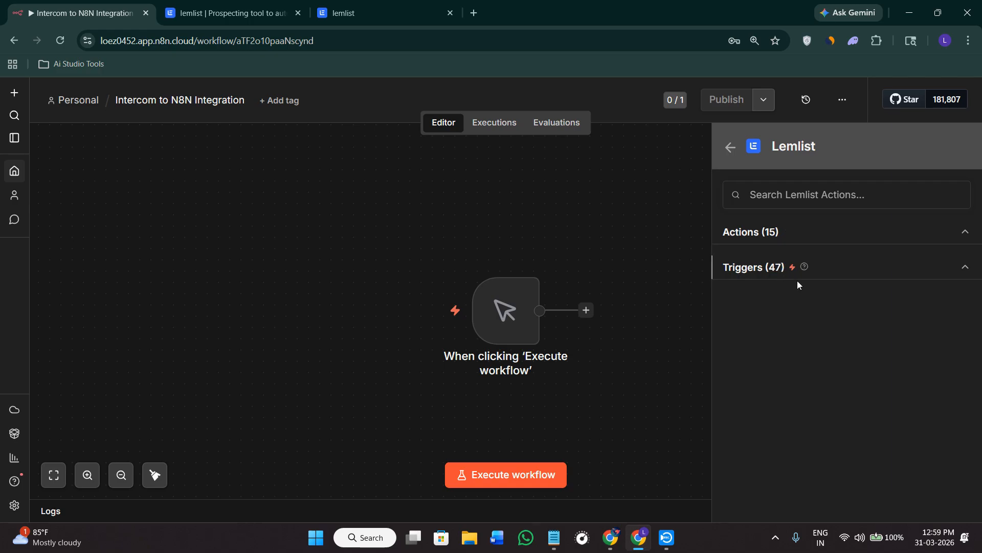
click(772, 239)
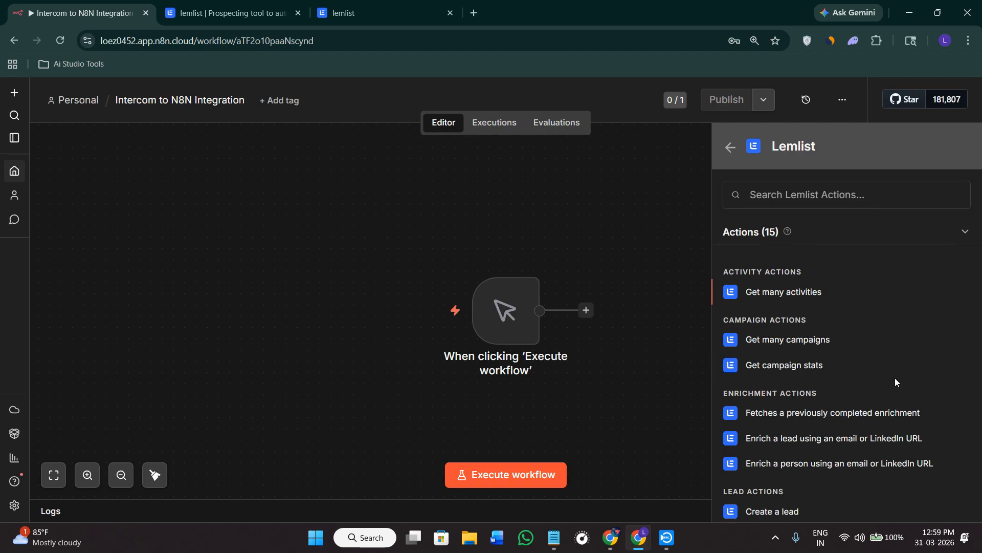
scroll(895, 372, down, 6)
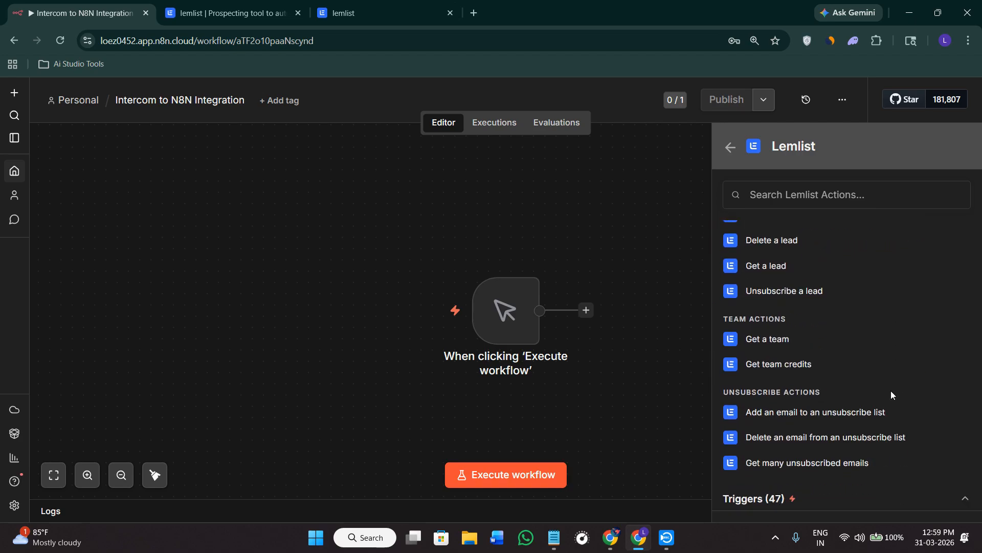
scroll(832, 471, up, 2)
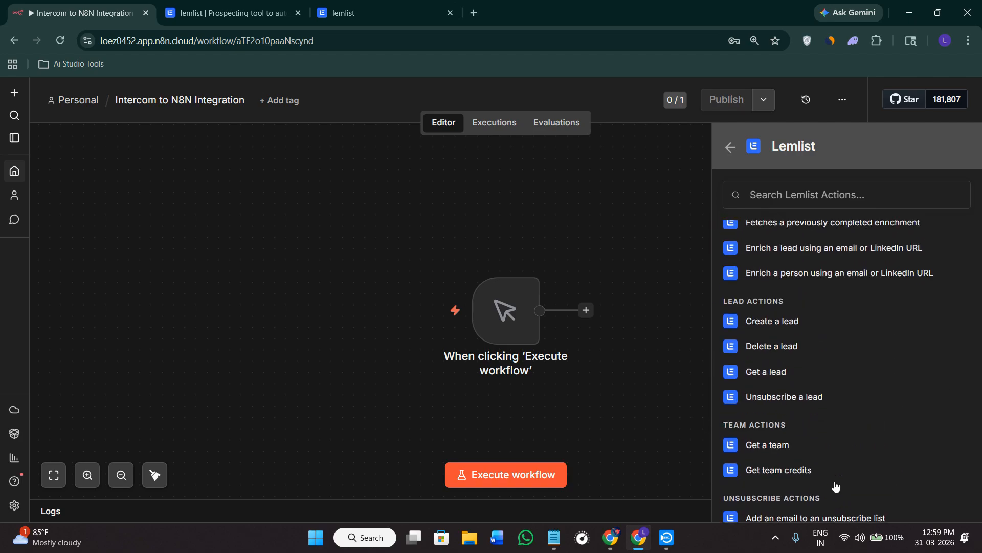
click(773, 322)
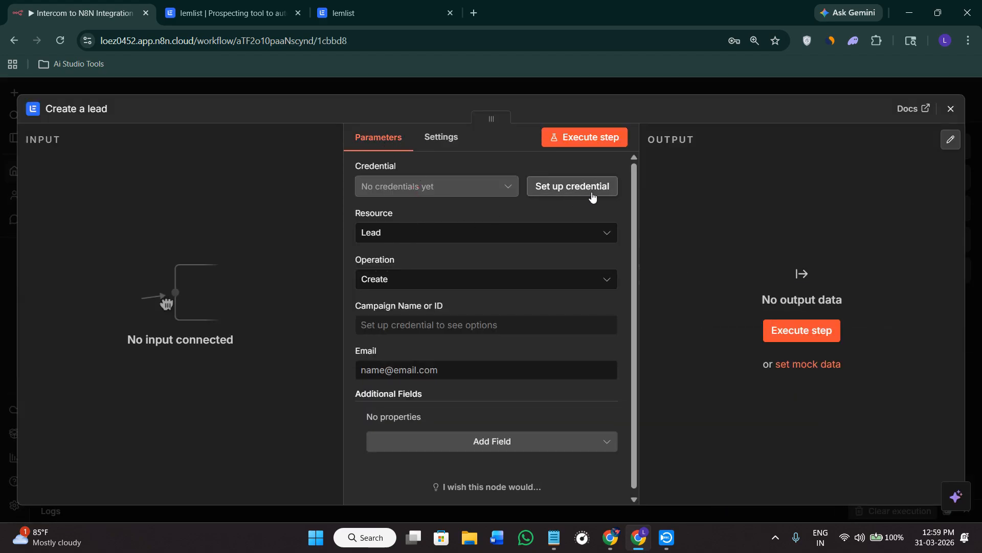
- Set up a Lemlist credential for the Create a lead node by pasting the copied API key, and save it
click(571, 188)
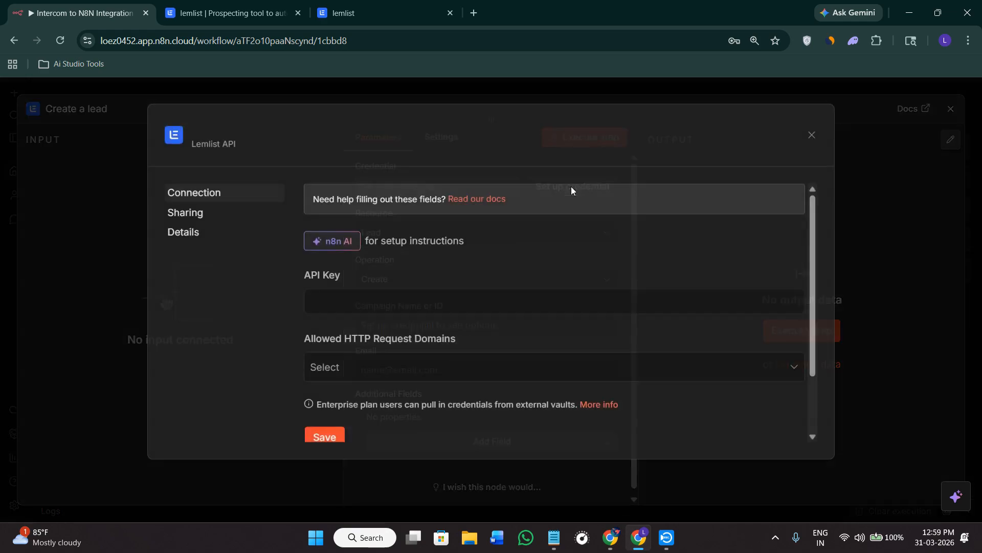
click(455, 307)
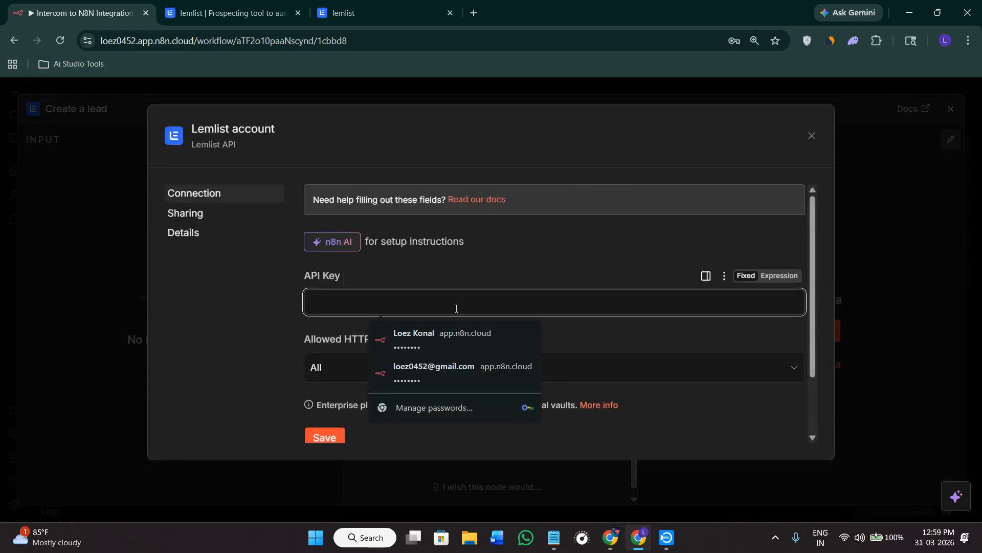
key(ctrl+v)
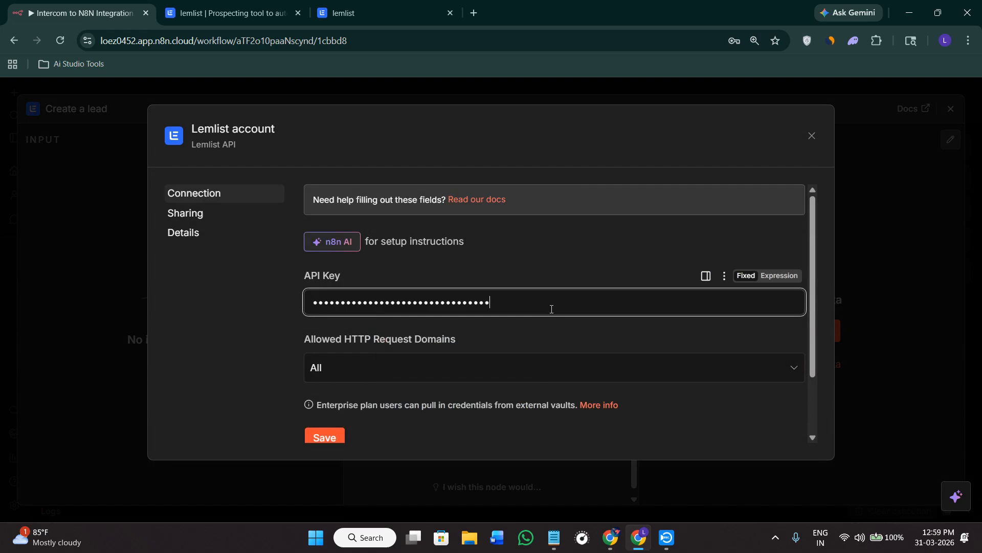
scroll(551, 309, down, 3)
click(329, 362)
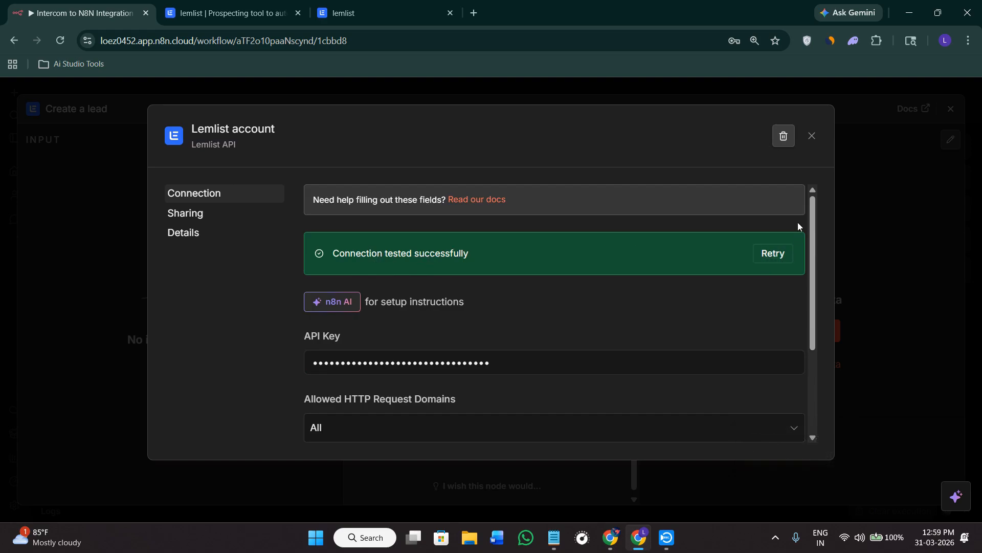
- Close the saved Lemlist credential, decline the browser's password update, and execute the Create a lead node on its own
scroll(571, 343, down, 2)
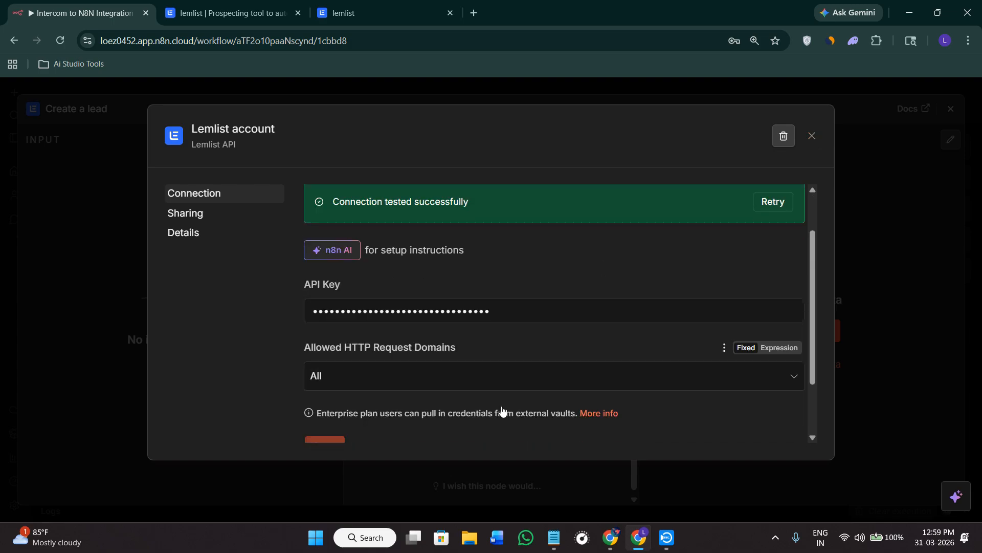
click(813, 143)
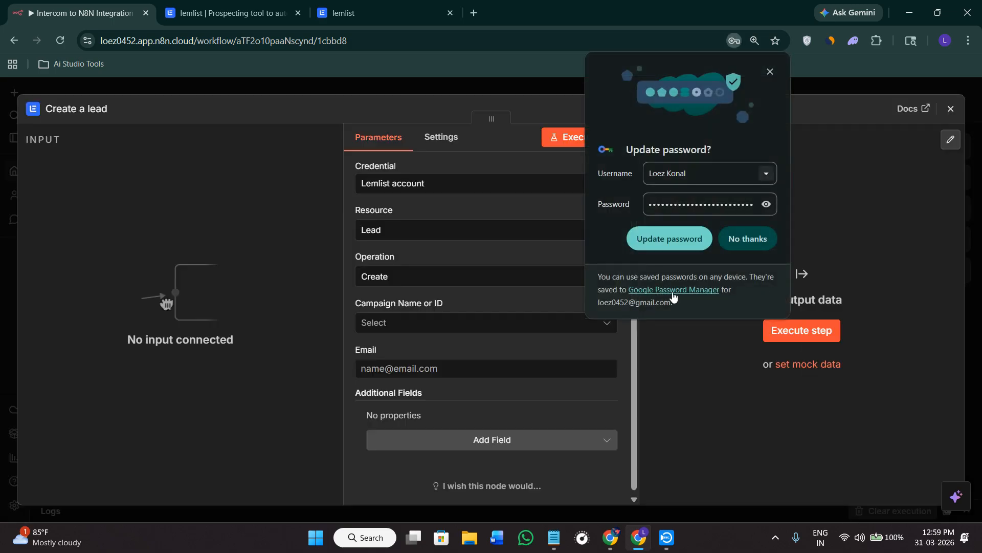
click(746, 238)
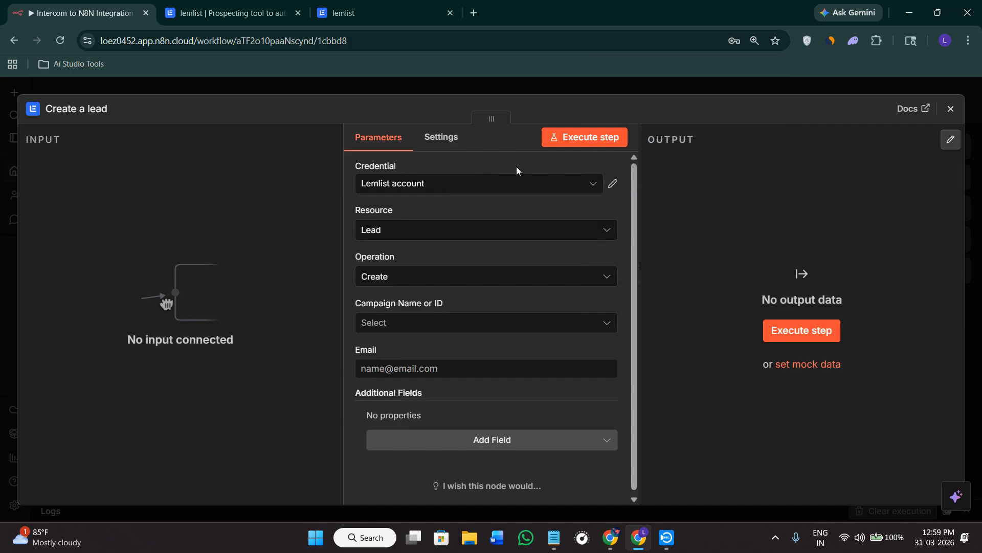
click(782, 332)
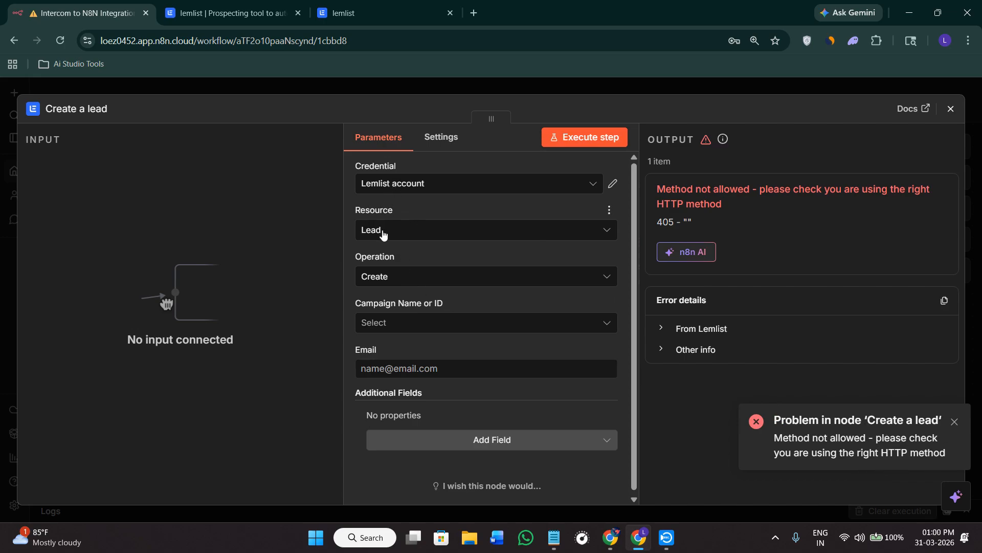
- Search the campaign list of the Create a lead node for vbvb, and fill in the lead's email with the saved address
click(405, 325)
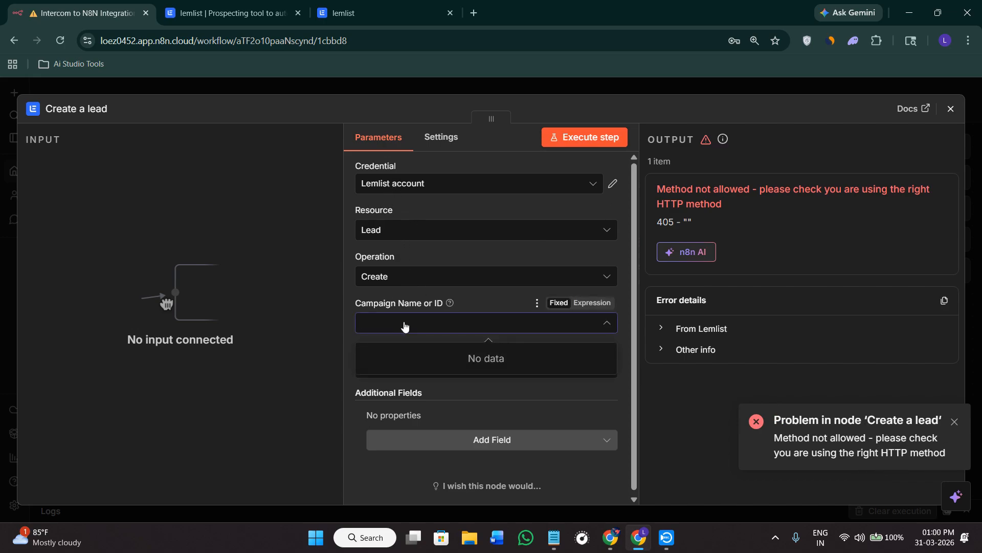
text(vbvb)
click(440, 403)
click(420, 371)
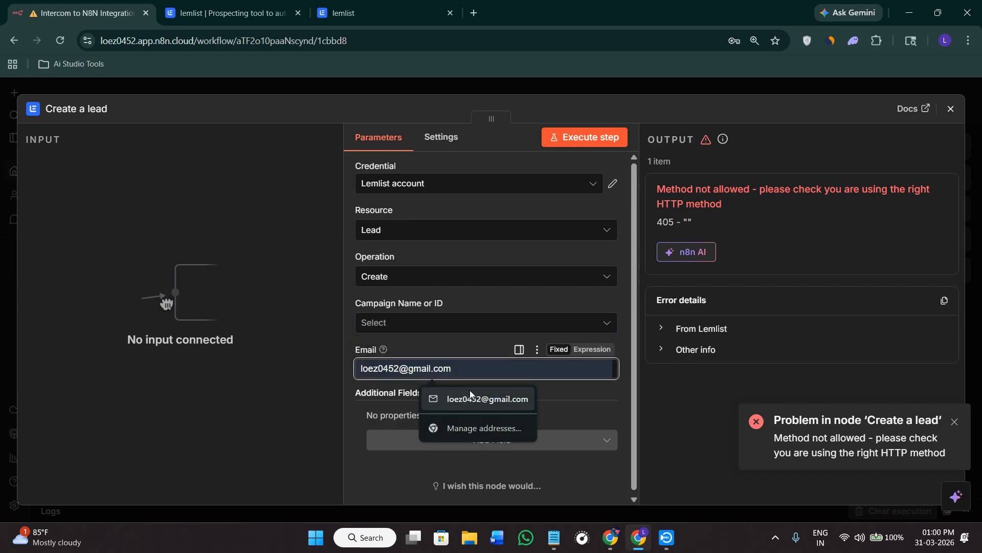
click(486, 398)
- Check the additional lead fields on offer without adding one, and execute the Create a lead node again
click(503, 446)
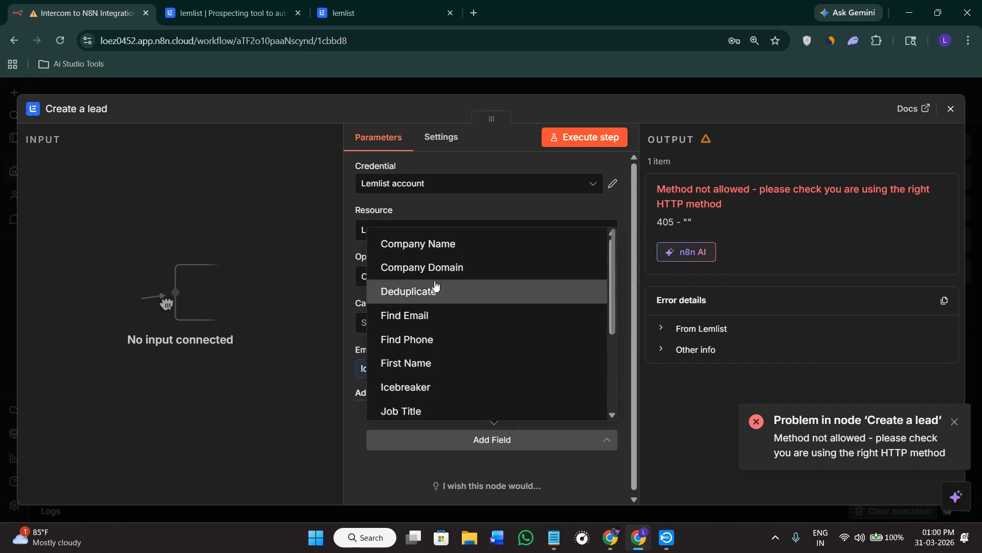
click(408, 464)
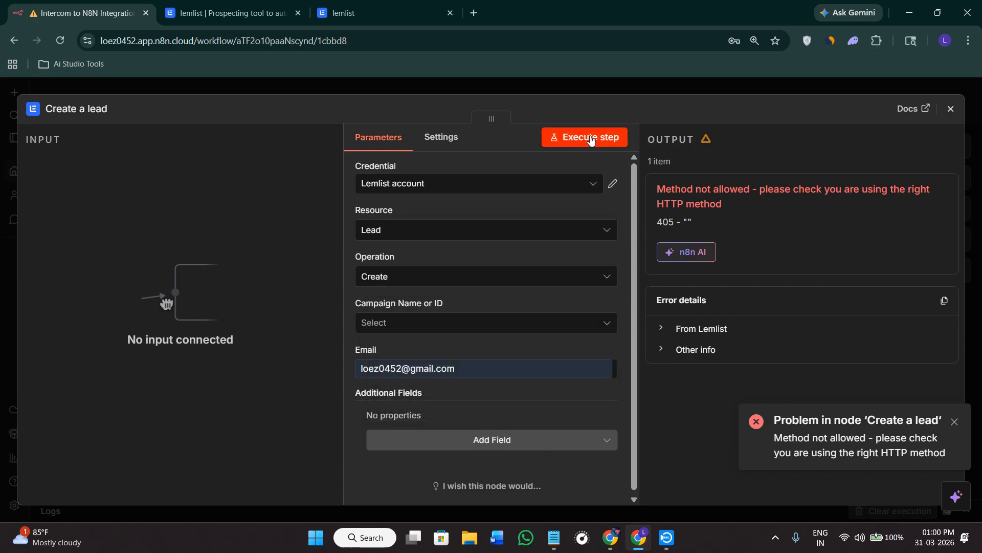
click(613, 144)
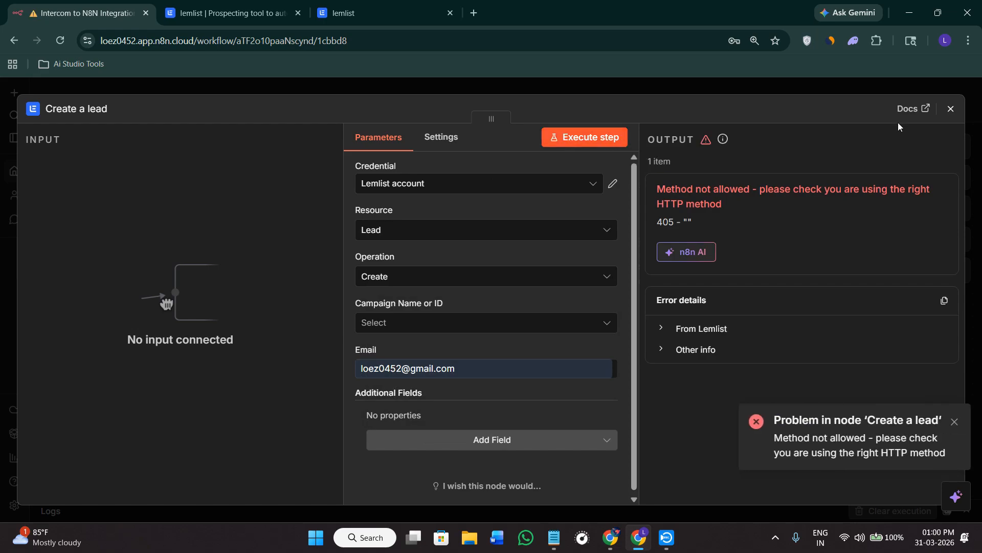
- Back on the canvas, move the Create a lead node beside the manual trigger, link the two and execute the workflow
click(952, 109)
drag(620, 210, 642, 288)
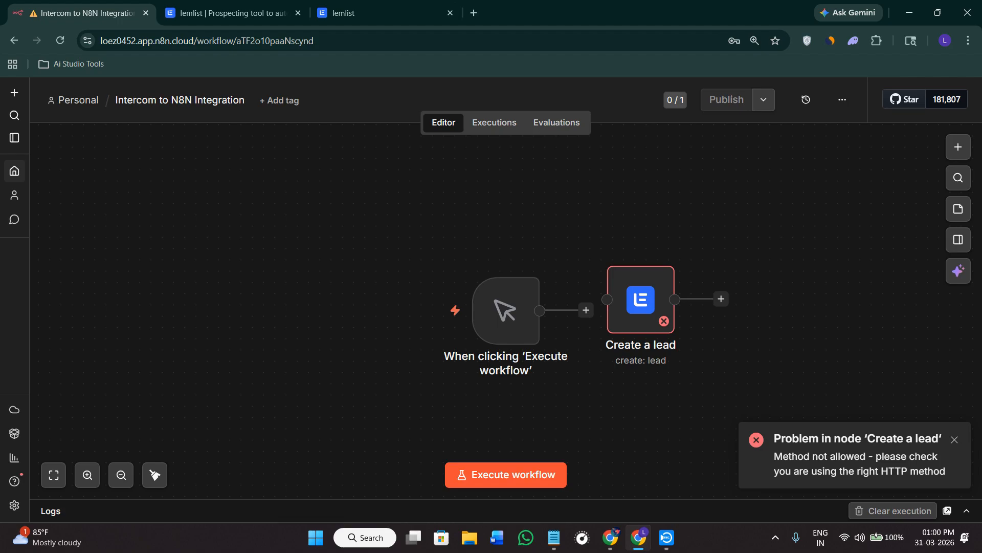
mouse_move(525, 307)
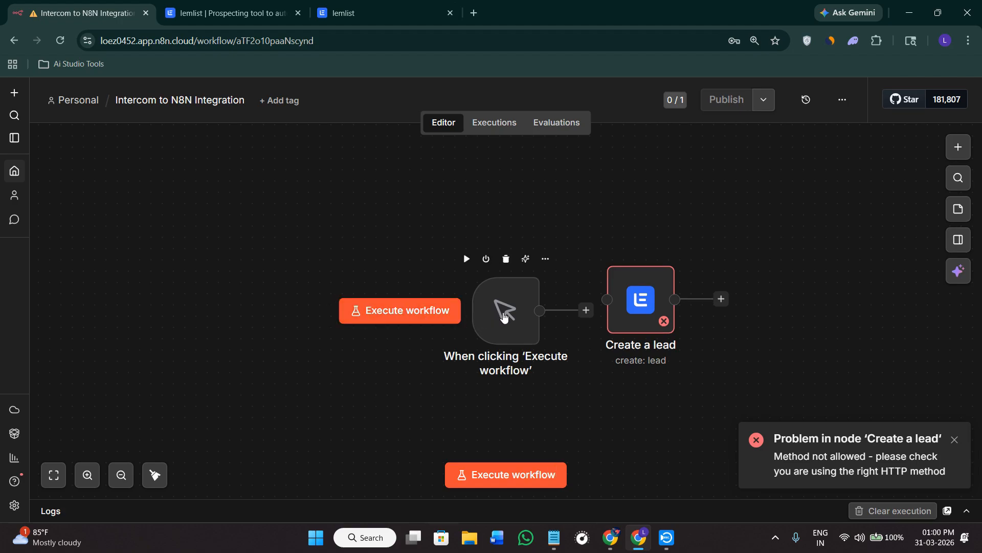
click(481, 479)
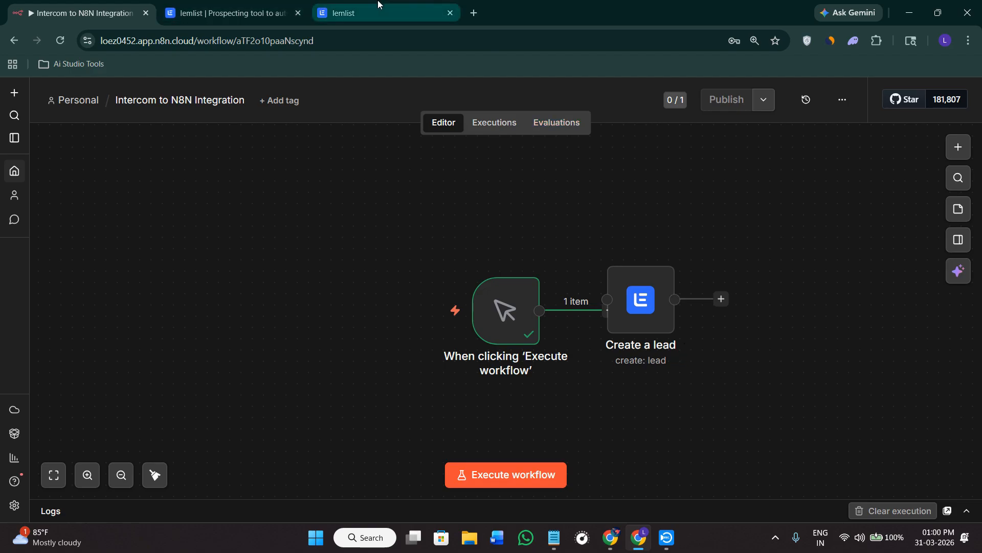
- Switch to lemlist, leave the integration settings, look over the getting-started tasks on the home page and view the People database
click(268, 6)
click(323, 5)
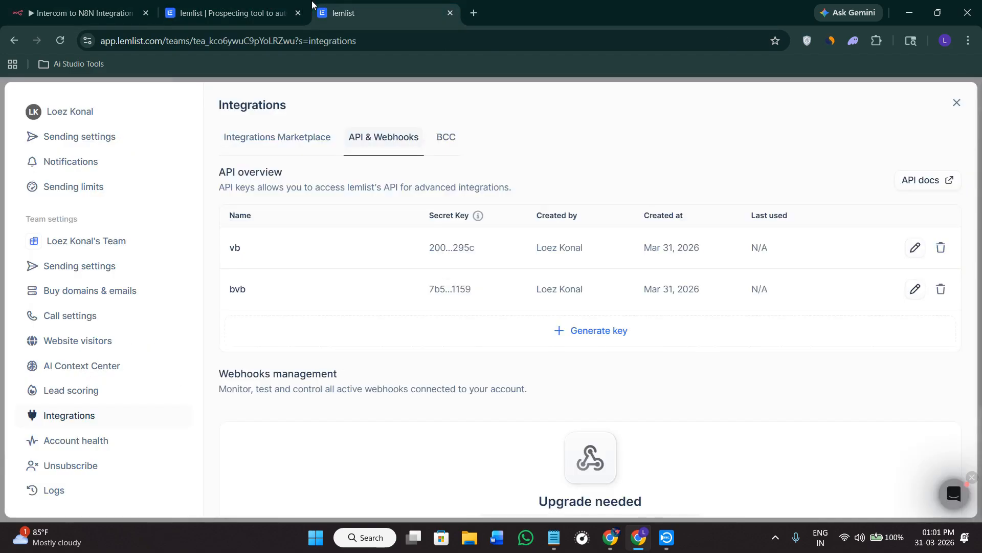
click(956, 103)
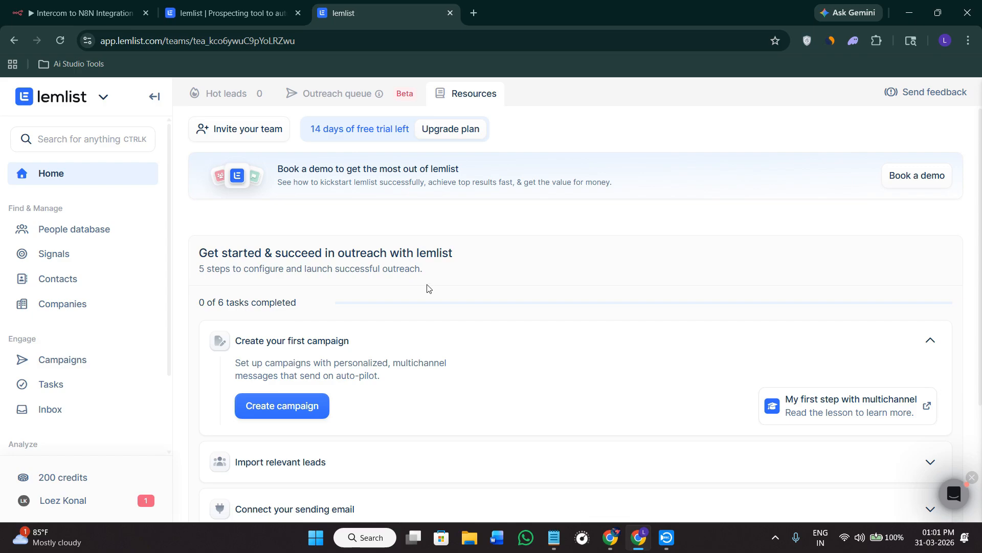
scroll(430, 288, down, 2)
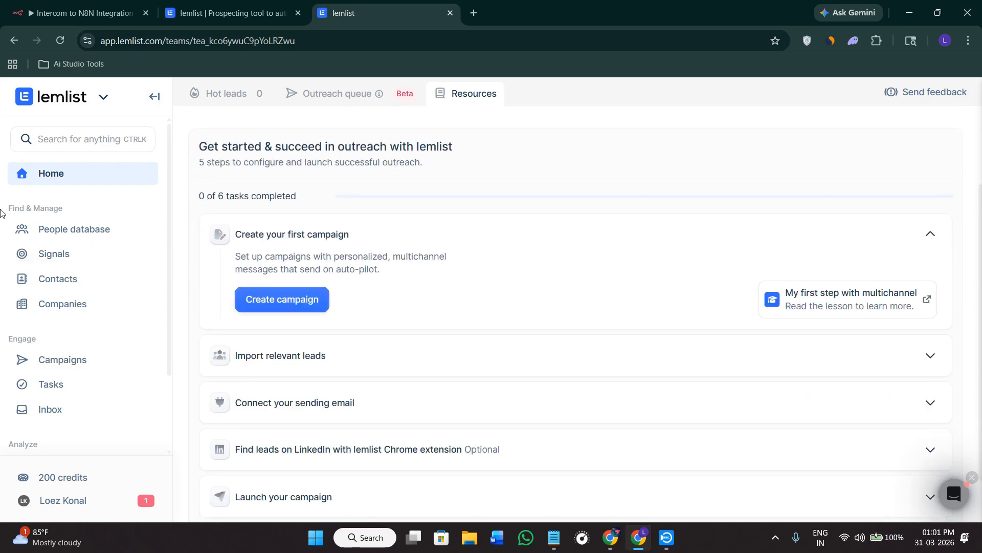
click(94, 229)
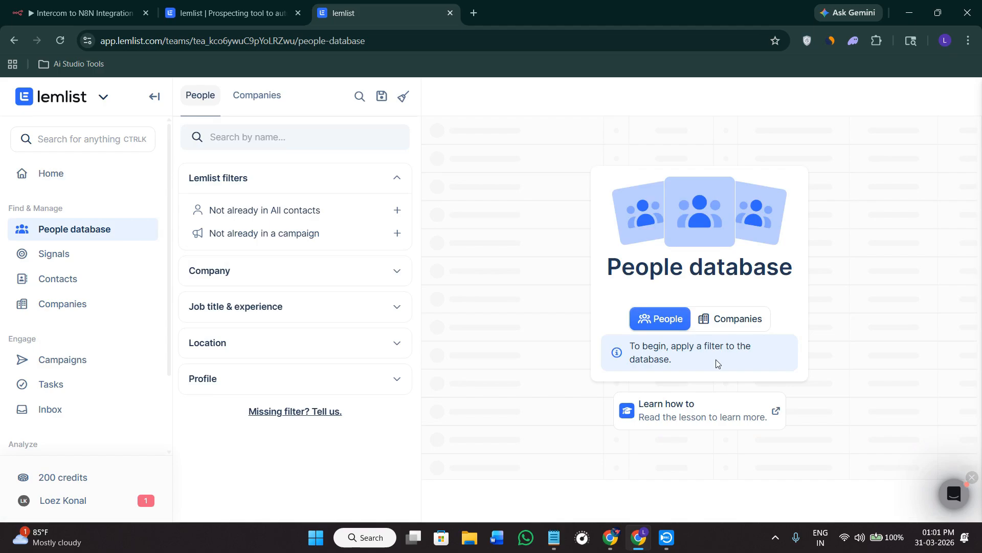
- Return to the n8n workflow and review the manual trigger linked to the Create a lead node
click(82, 12)
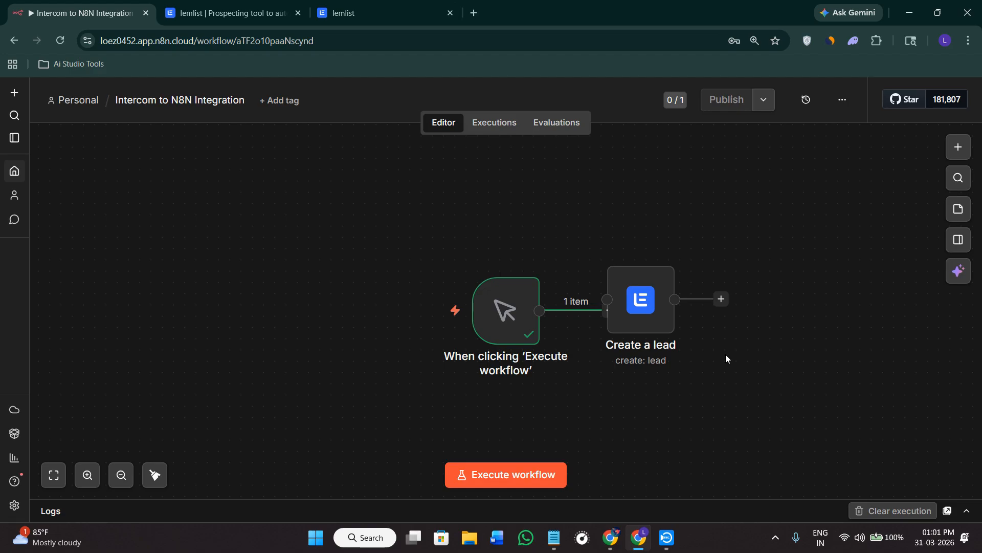
scroll(588, 404, down, 2)
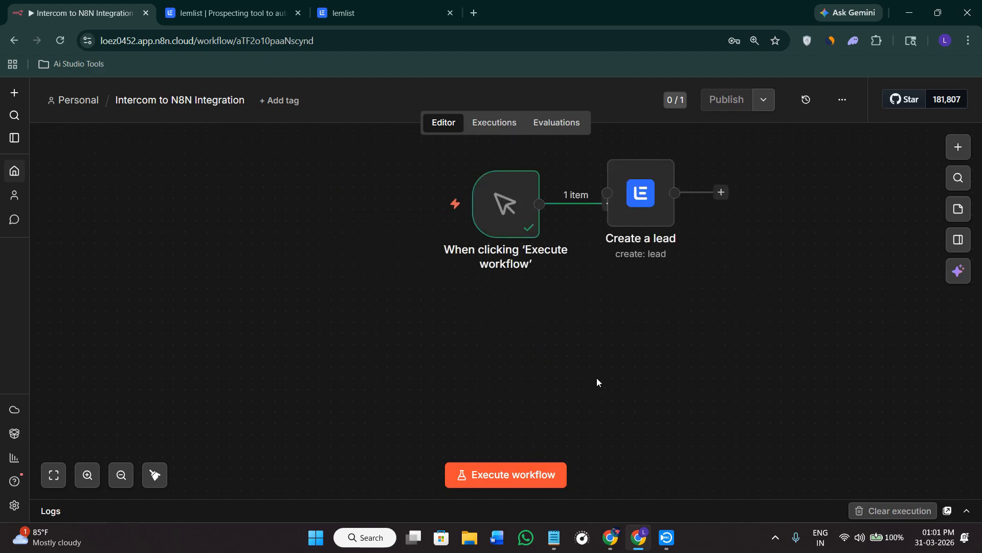
scroll(597, 381, up, 2)
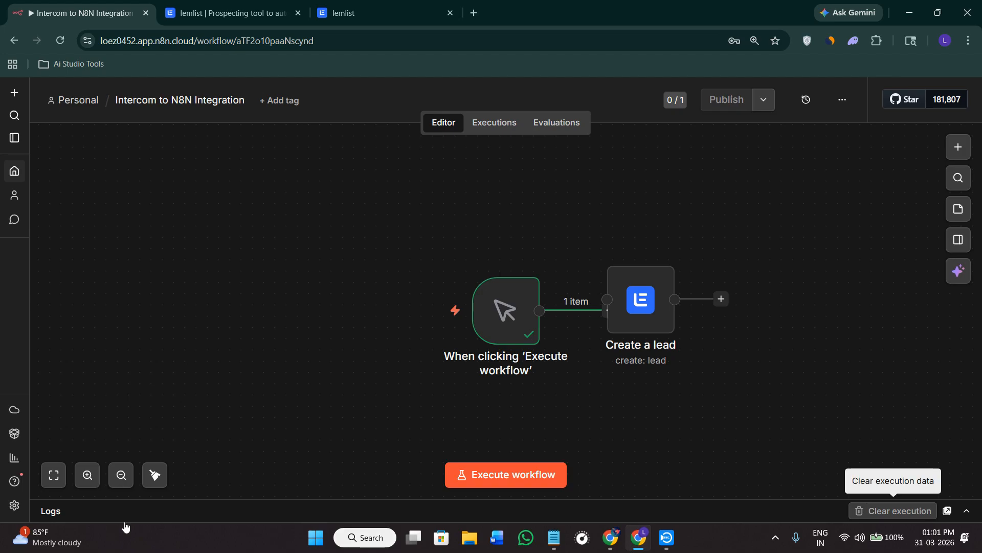
mouse_move(665, 302)
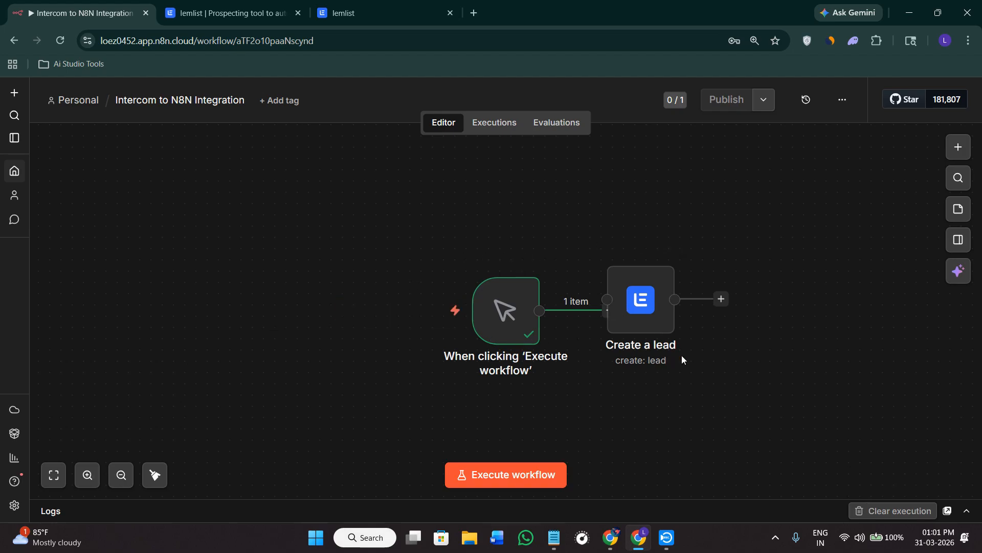